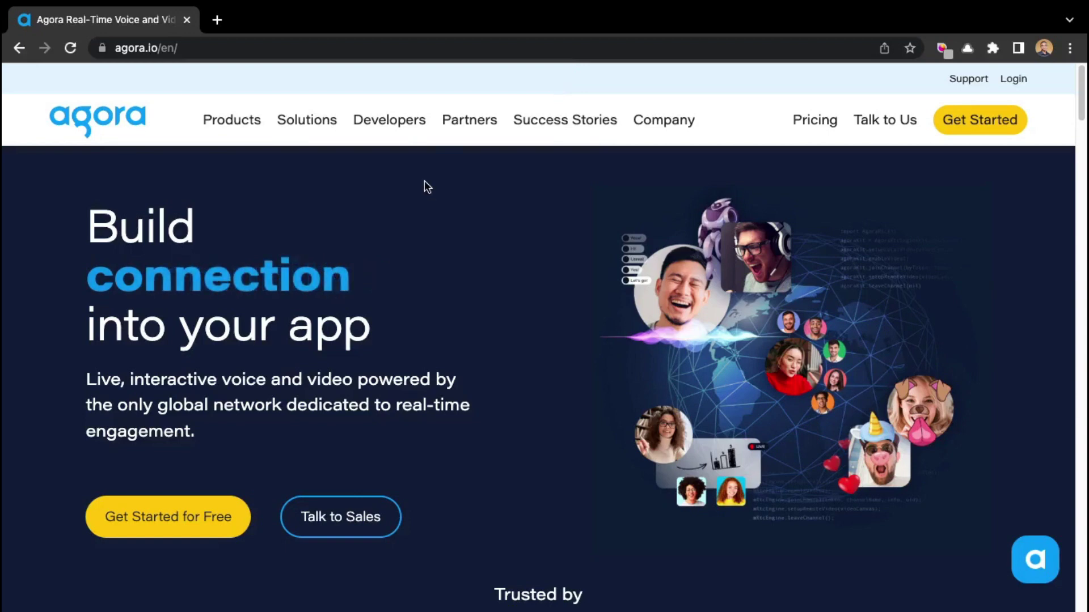
- From agora.io, reach the Agora console's Create a project onboarding dialog
{"action": "left_click", "coordinate": [214, 49]}
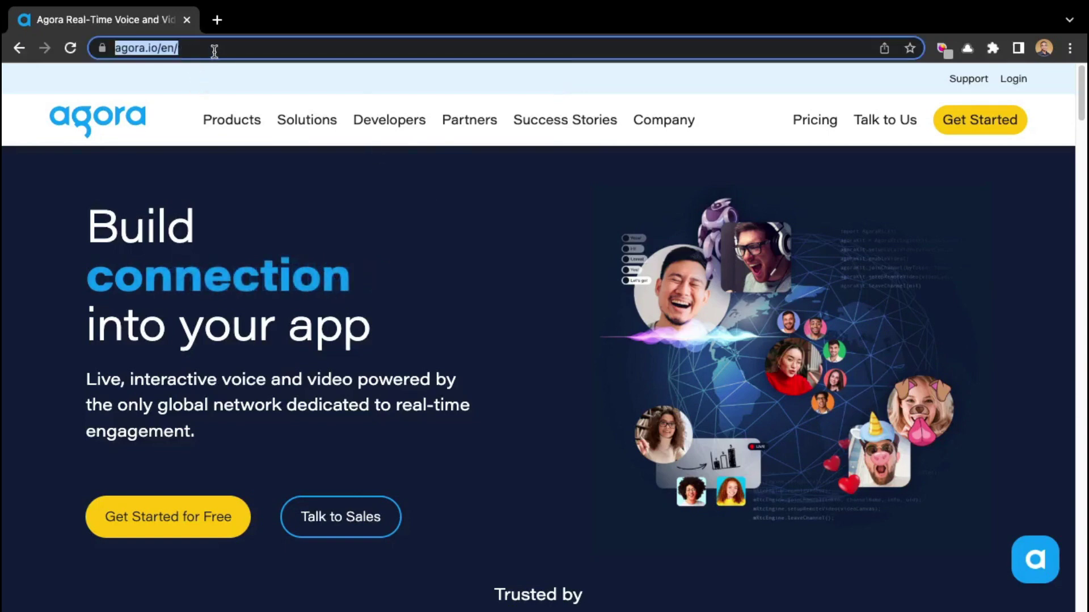
{"action": "left_click", "coordinate": [381, 168]}
{"action": "left_click", "coordinate": [970, 128]}
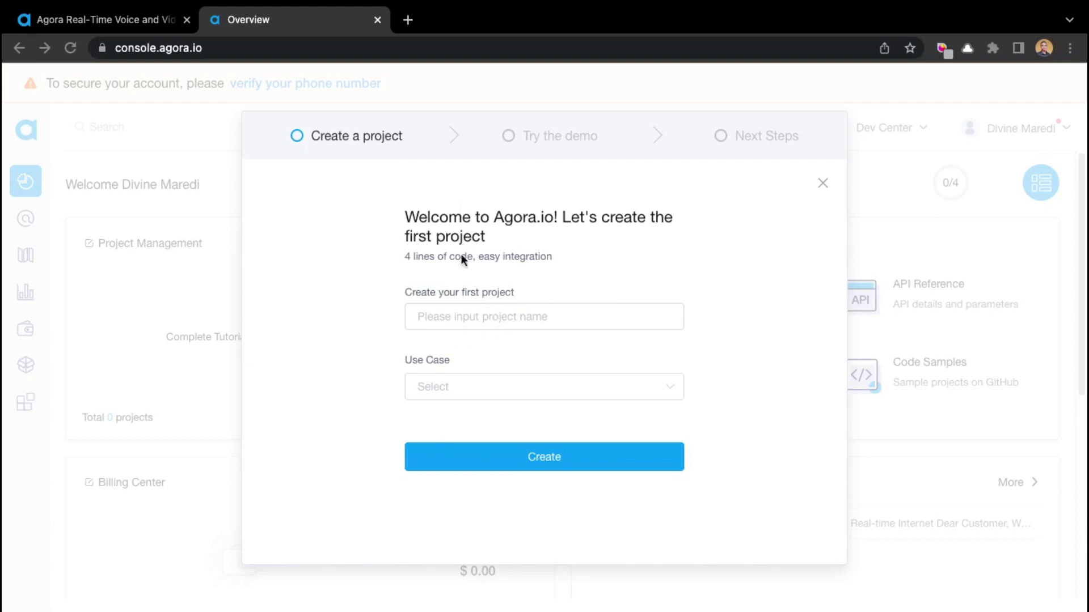
- Name the new project ZQLab and set its use case to Education / Tutoring
{"action": "left_click", "coordinate": [466, 318]}
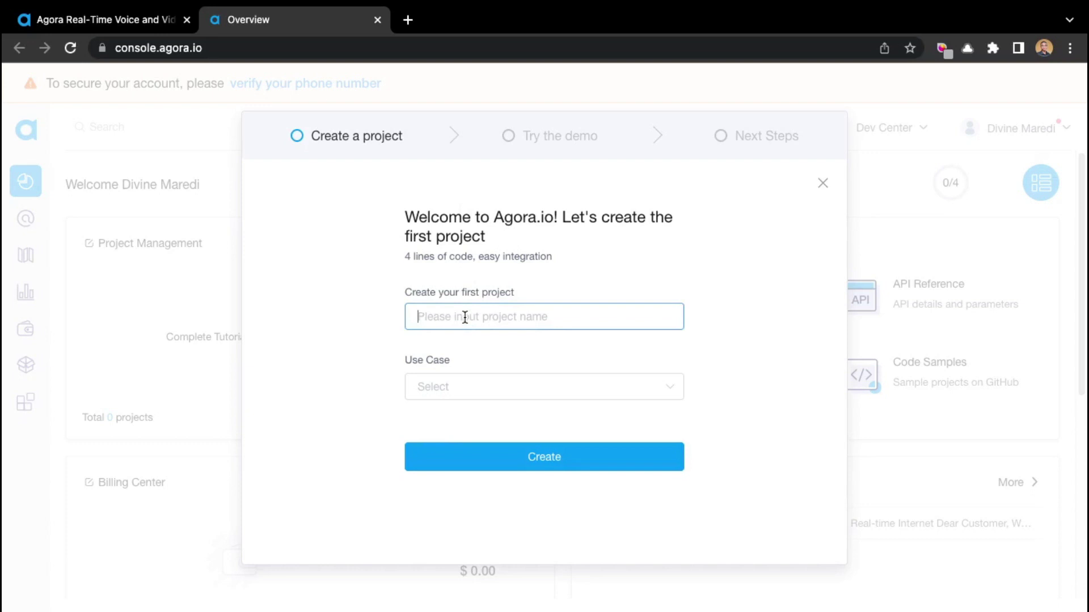
{"action": "type", "text": "ZQLab"}
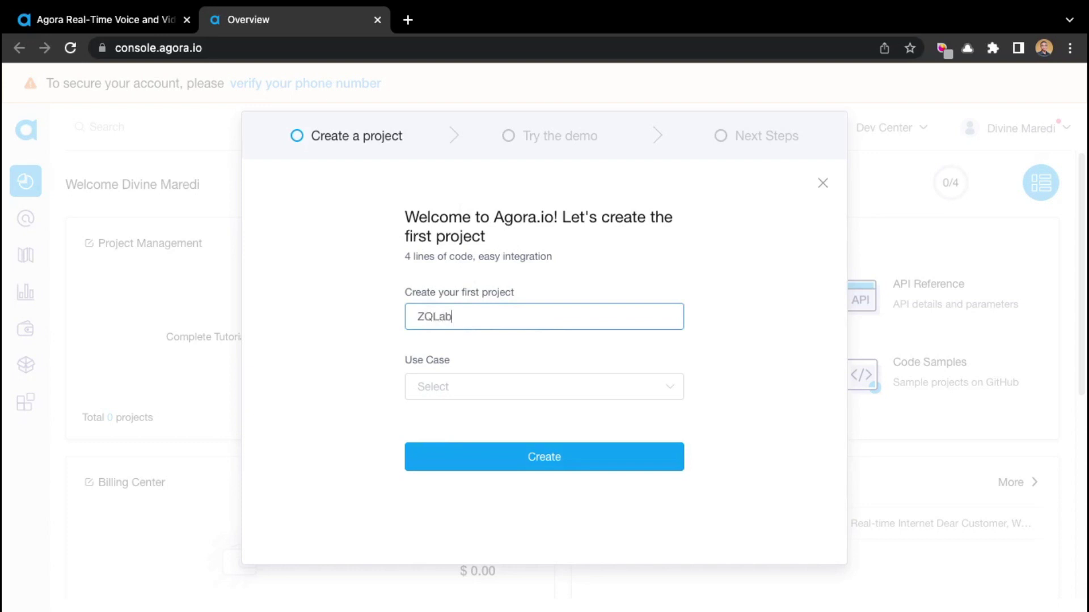
{"action": "left_click", "coordinate": [482, 385]}
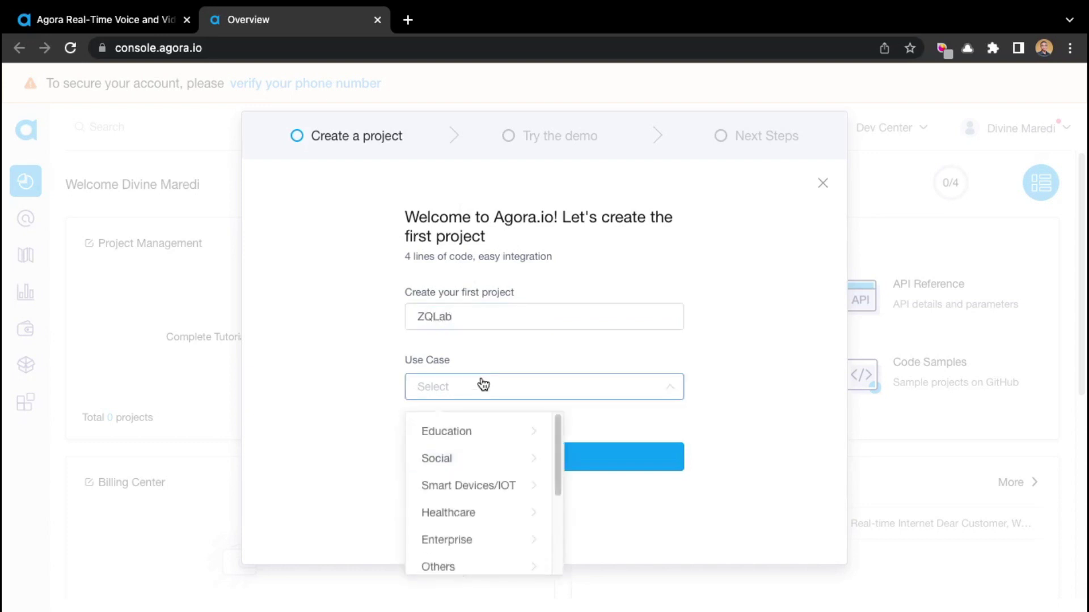
{"action": "left_click", "coordinate": [484, 432]}
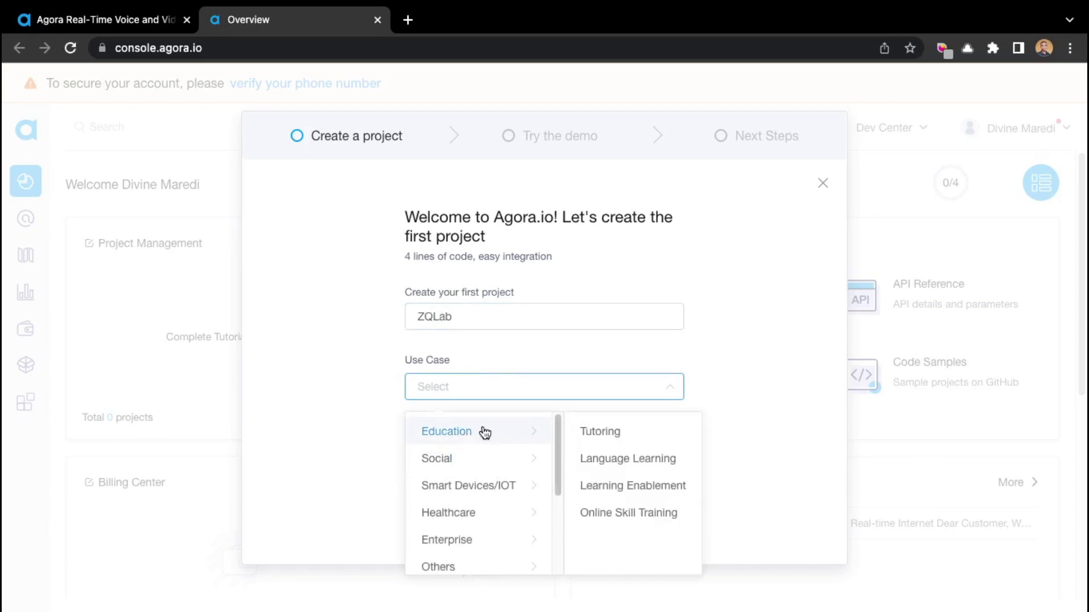
{"action": "left_click", "coordinate": [620, 431]}
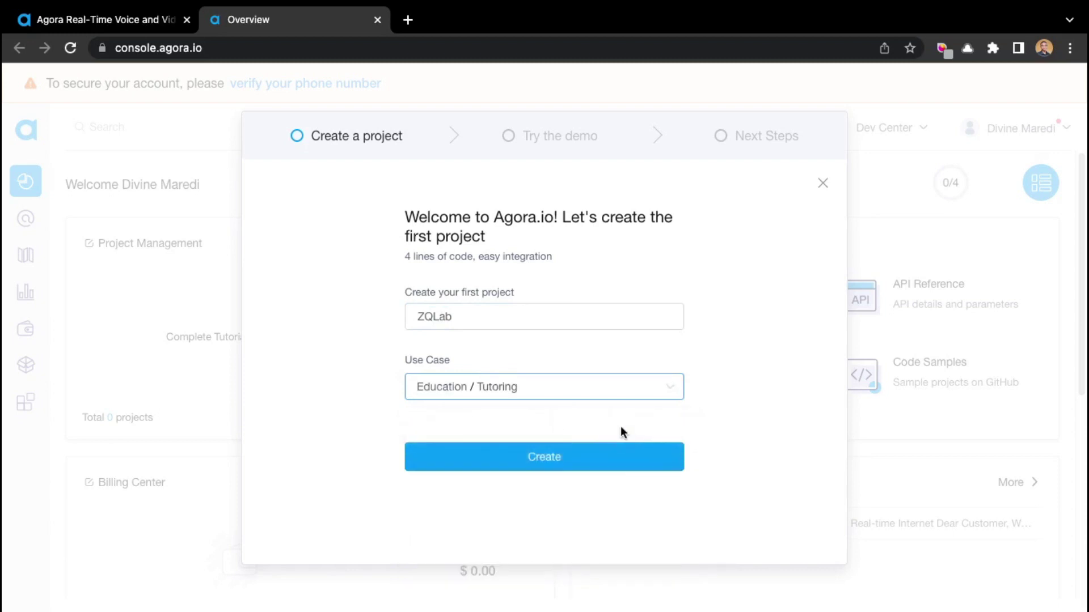
- Create ZQLab, copy its demo invite link and continue to Next Steps
{"action": "left_click", "coordinate": [591, 459]}
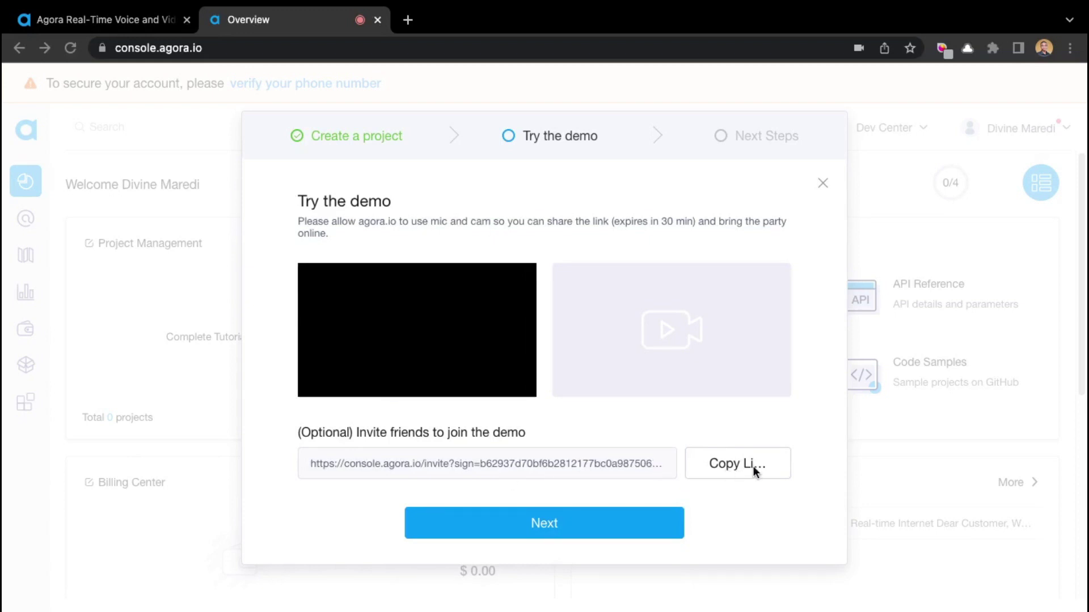
{"action": "left_click", "coordinate": [738, 466]}
{"action": "left_click", "coordinate": [549, 524]}
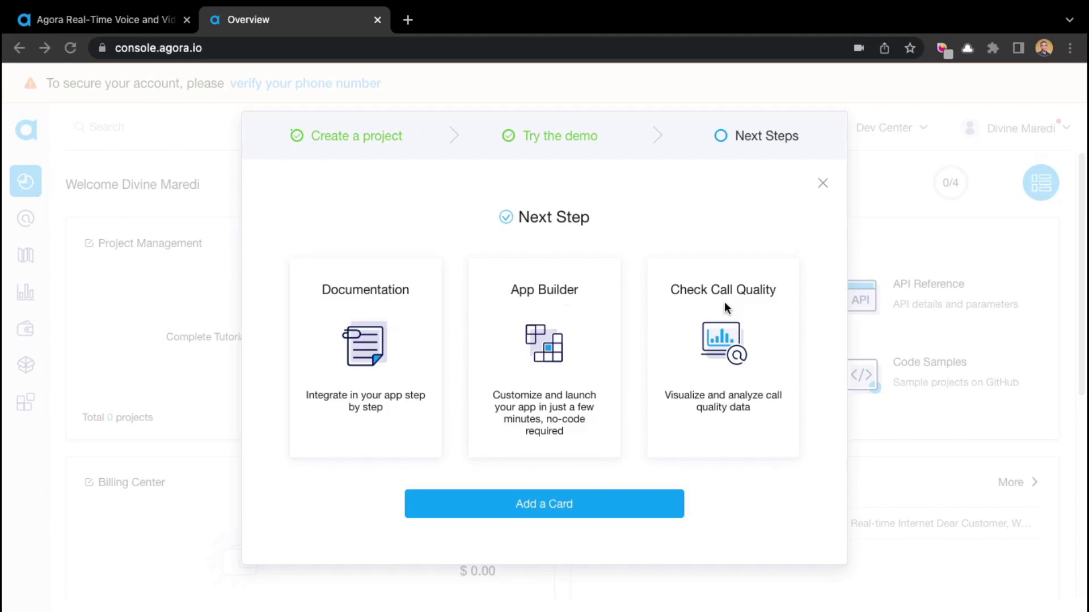
- Dismiss the onboarding and show ZQLab's project details with App ID and certificate
{"action": "left_click", "coordinate": [822, 183]}
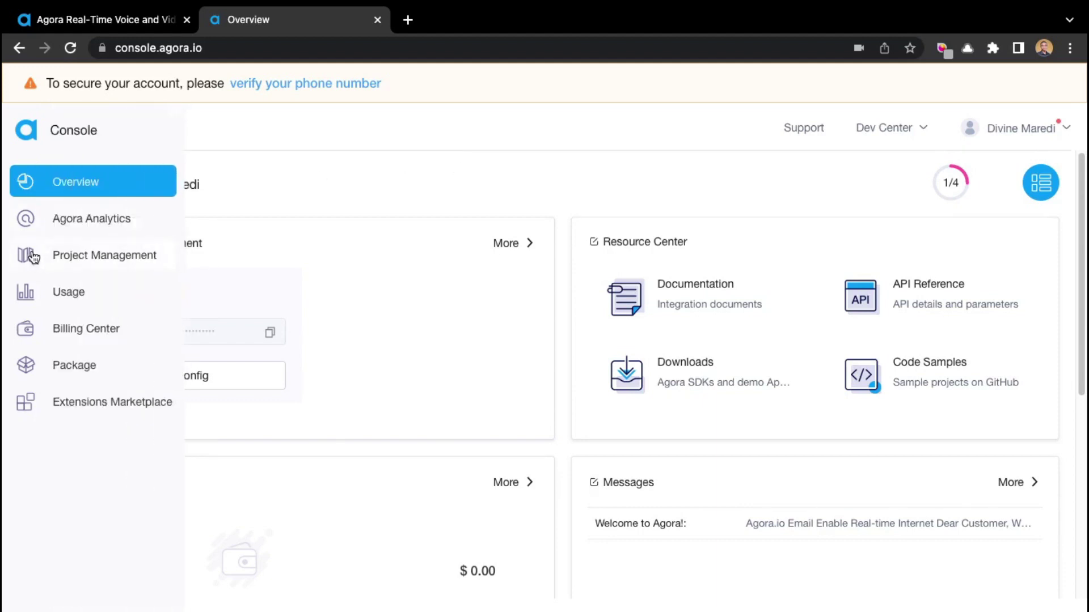
{"action": "left_click", "coordinate": [80, 255]}
{"action": "left_click_drag", "start_coordinate": [1081, 235], "coordinate": [1081, 314]}
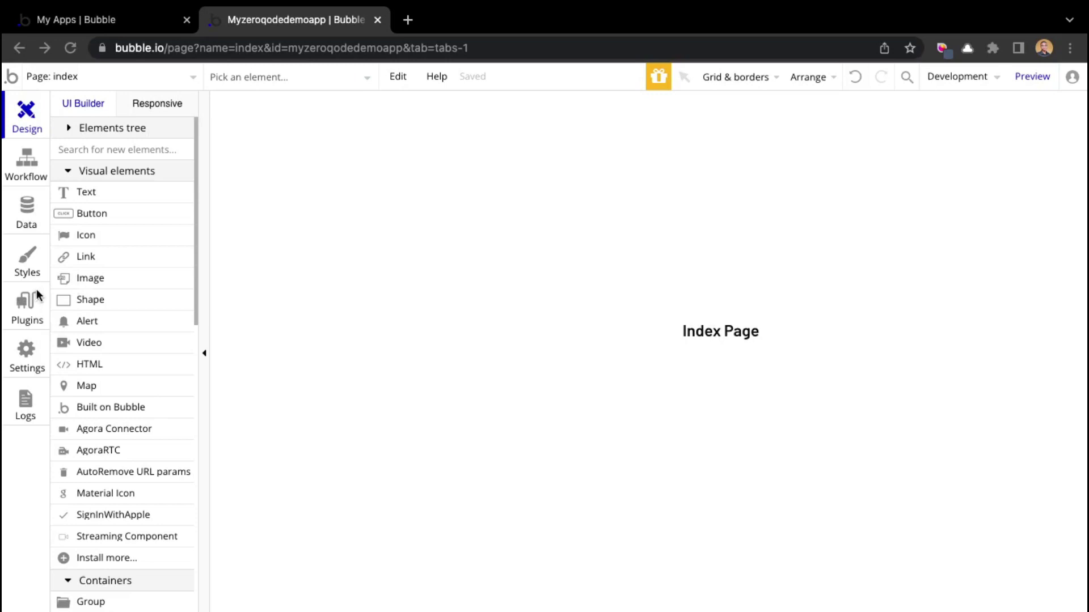
- Show the app's installed plugins and search the plugin store for agora
{"action": "left_click", "coordinate": [24, 311]}
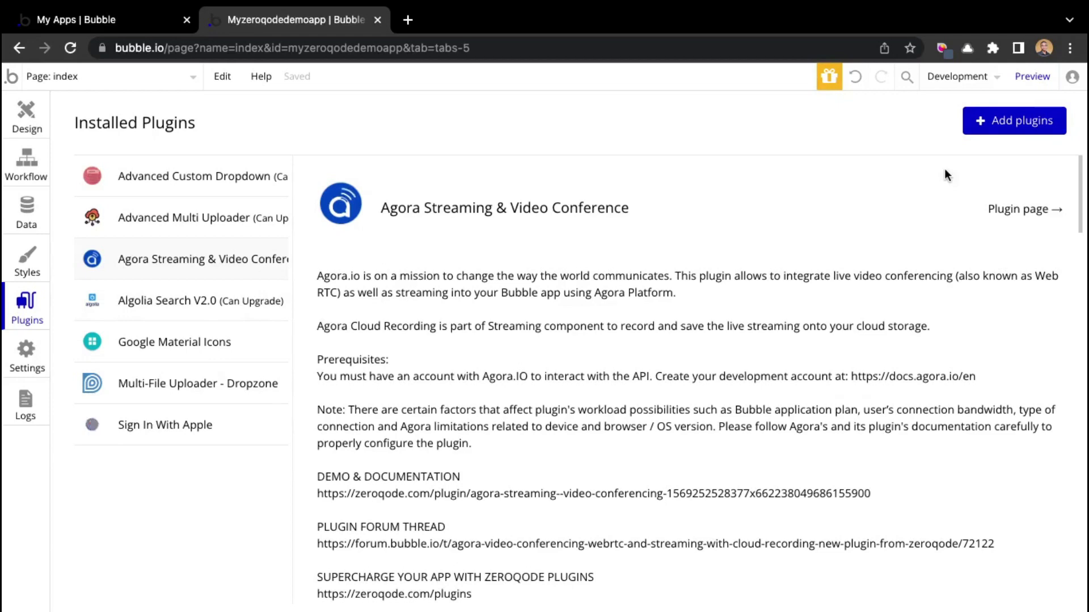
{"action": "left_click", "coordinate": [986, 119]}
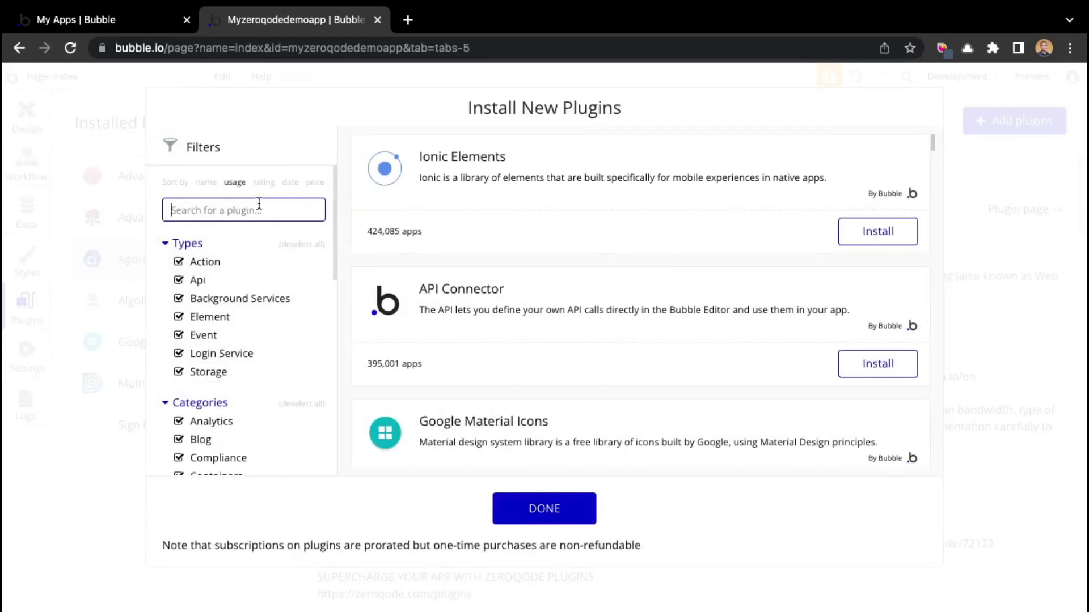
{"action": "type", "text": "agora"}
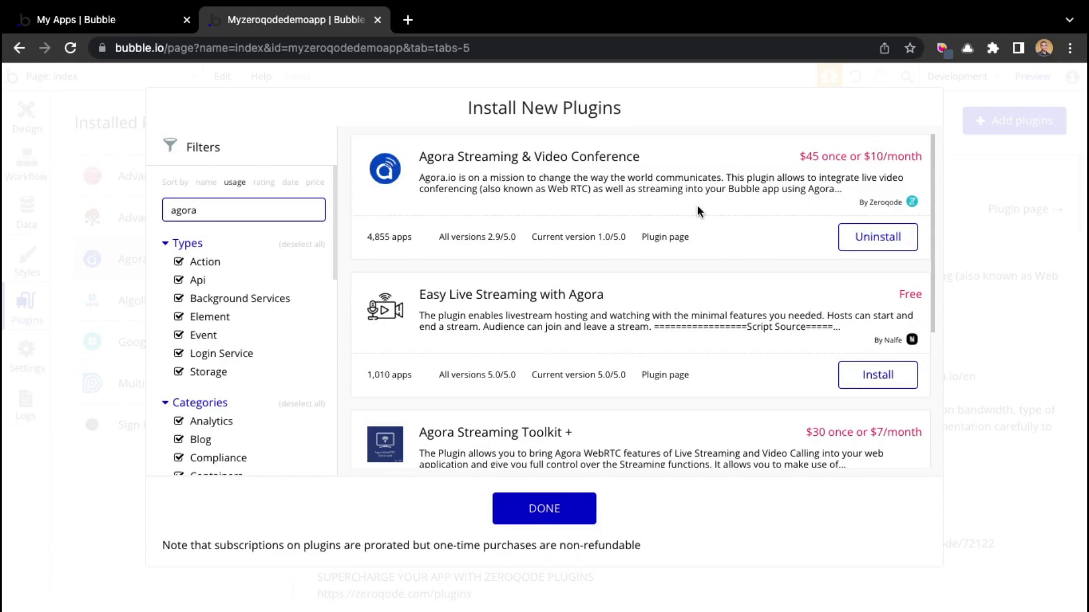
- Close the plugin store, leaving the Agora plugin's settings page showing
{"action": "left_click", "coordinate": [545, 509]}
{"action": "scroll", "coordinate": [628, 331], "scroll_direction": "down", "scroll_amount": 4}
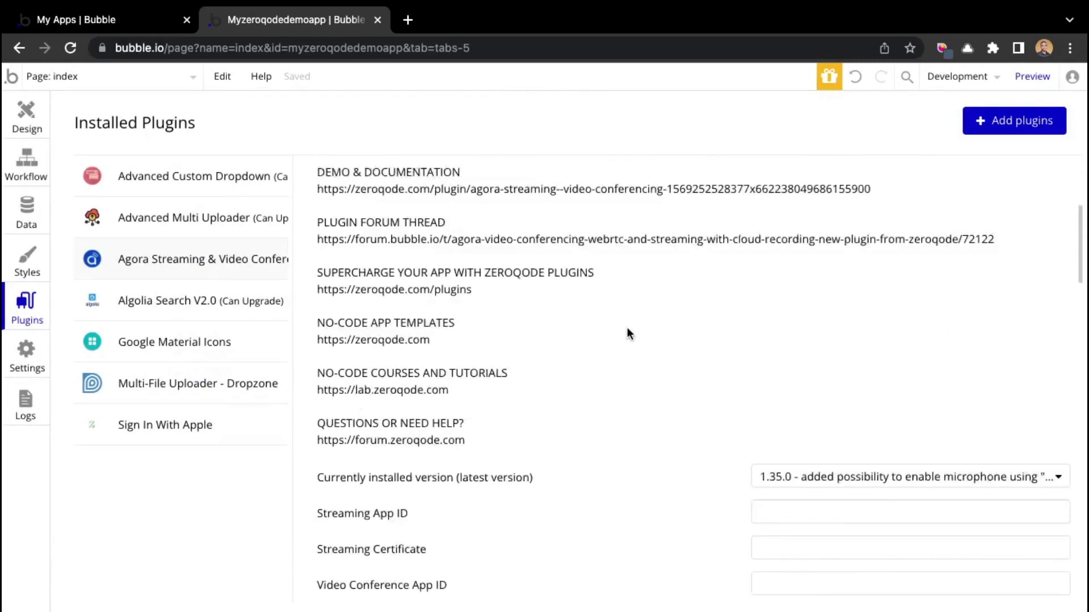
{"action": "scroll", "coordinate": [627, 333], "scroll_direction": "down", "scroll_amount": 3}
{"action": "scroll", "coordinate": [628, 332], "scroll_direction": "down", "scroll_amount": 1}
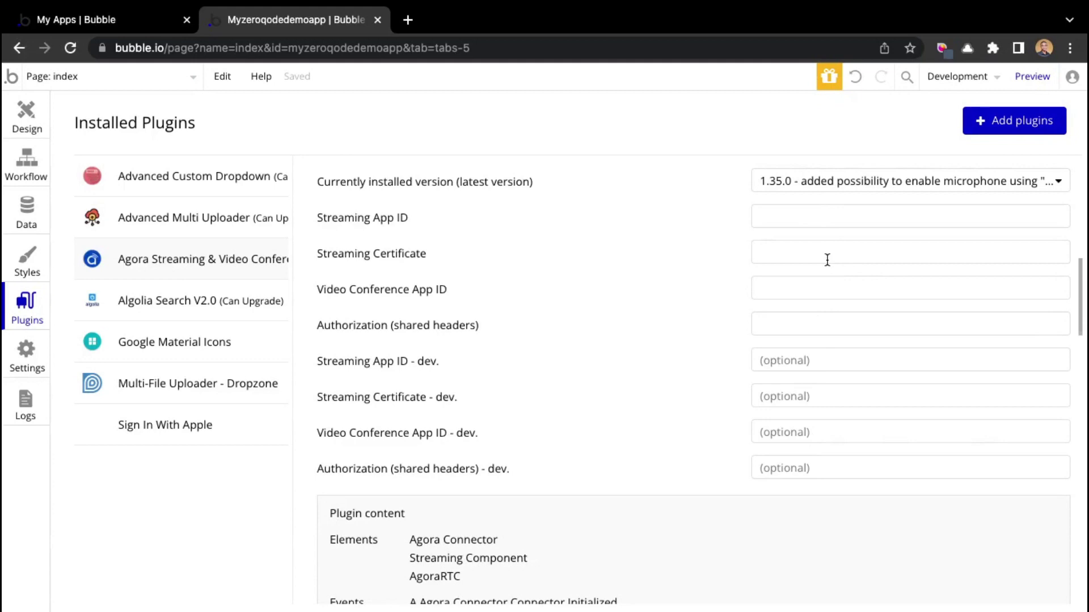
- Copy ZQLab's App ID from Agora Console into the Streaming App ID setting
{"action": "key", "text": "ctrl+Left"}
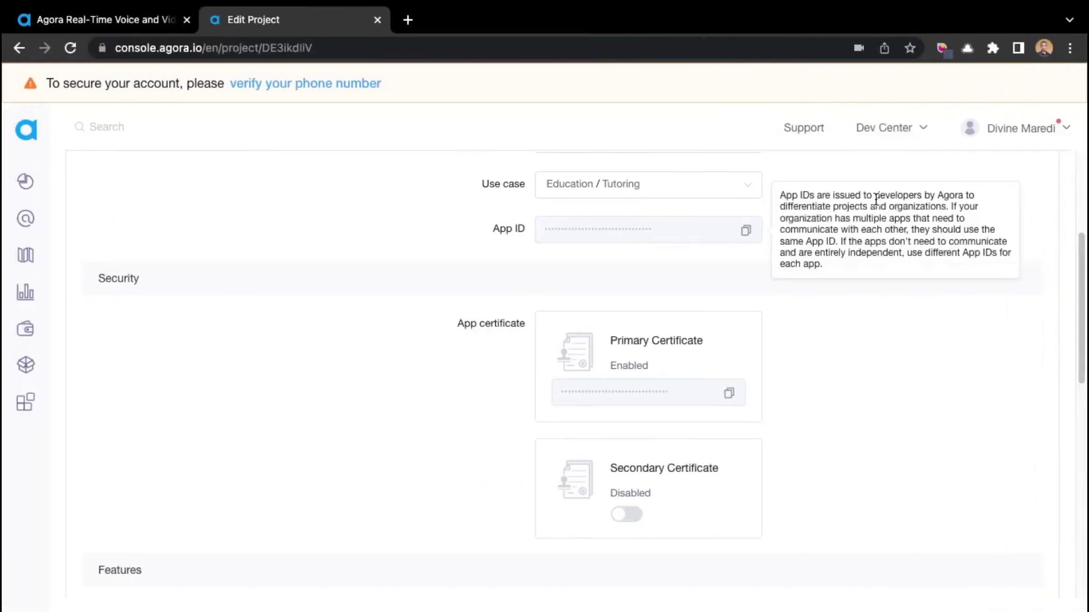
{"action": "left_click", "coordinate": [746, 232]}
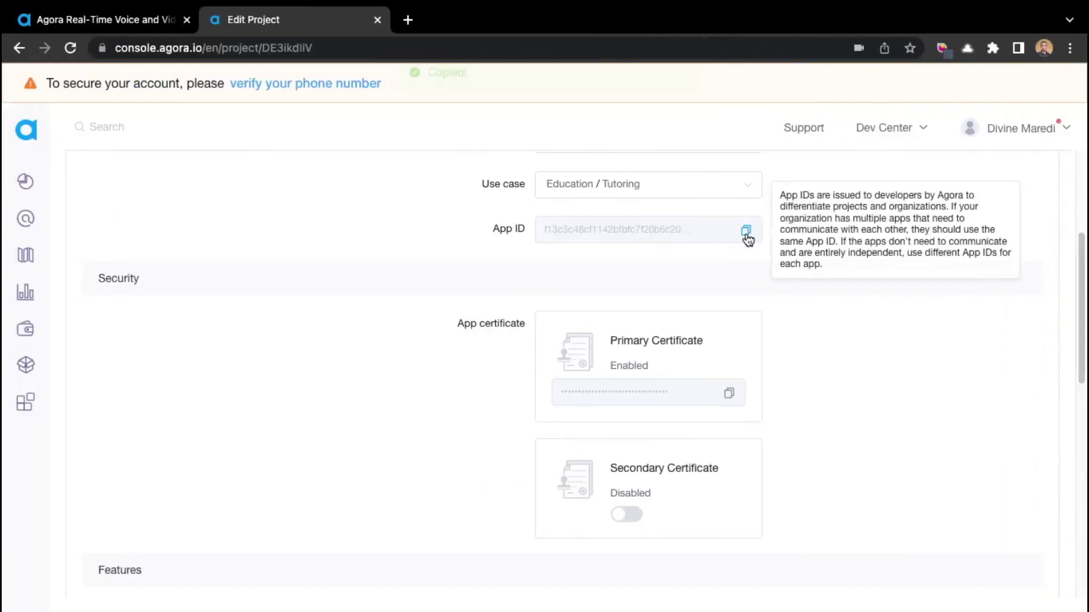
{"action": "key", "text": "ctrl+Right"}
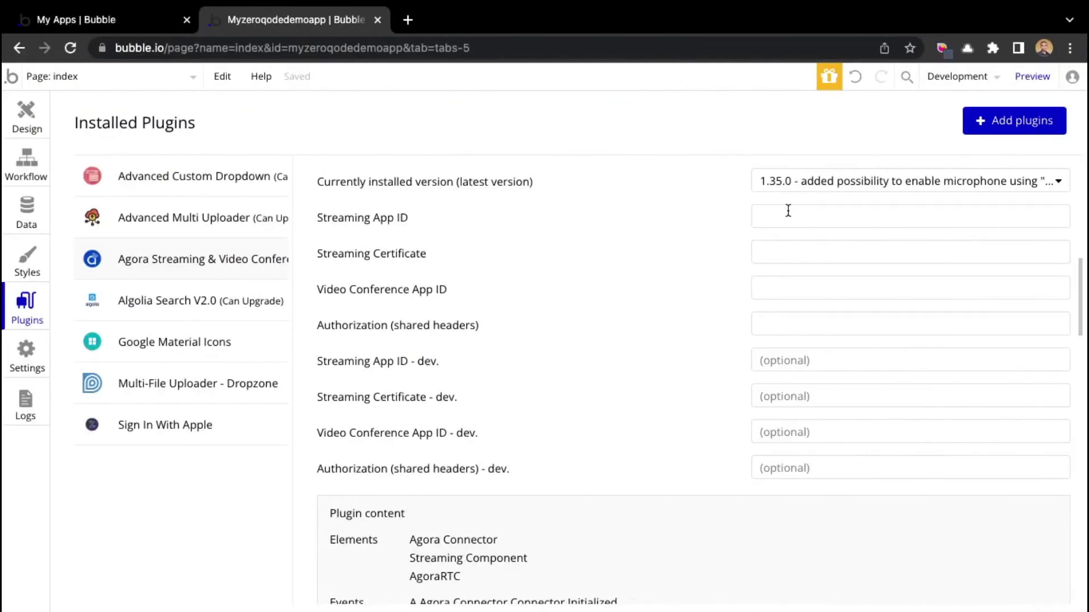
{"action": "left_click", "coordinate": [787, 211]}
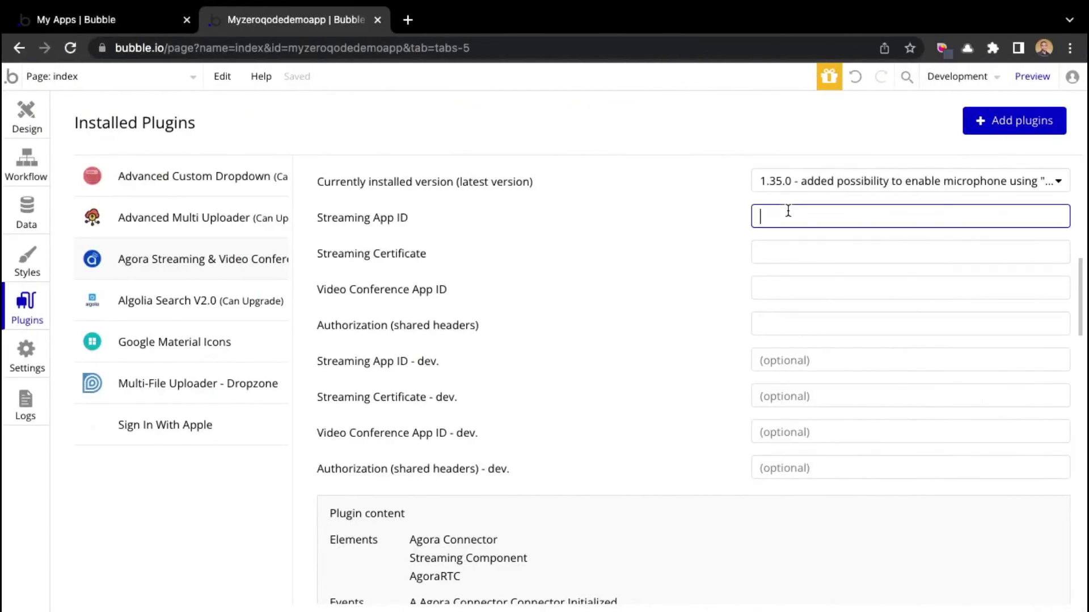
{"action": "key", "text": "ctrl+v"}
{"action": "left_click", "coordinate": [366, 219]}
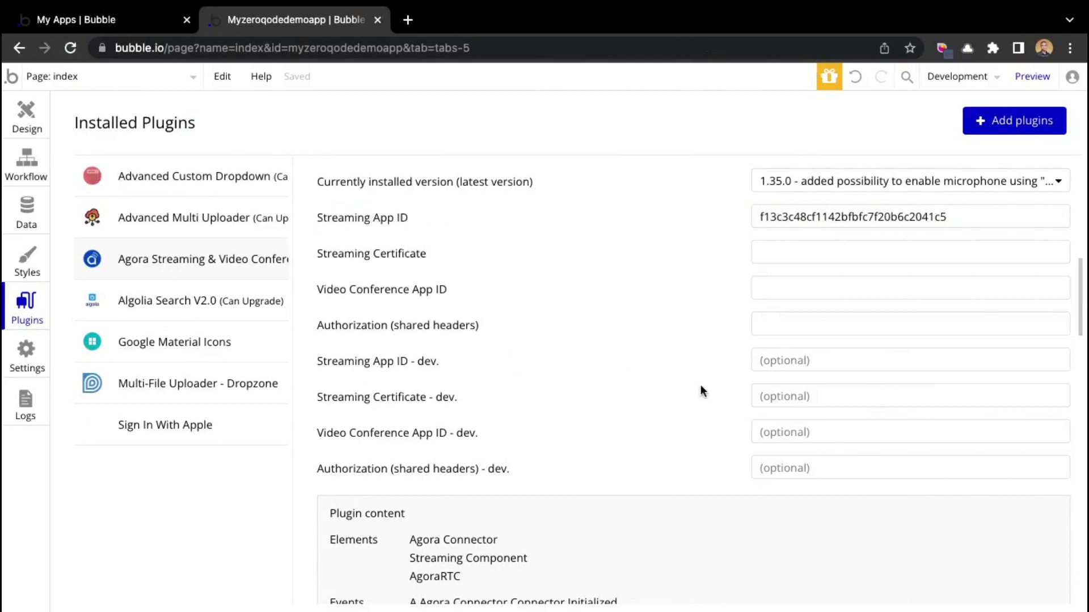
- Paste the same App ID into the Streaming App ID - dev. setting
{"action": "left_click", "coordinate": [783, 363]}
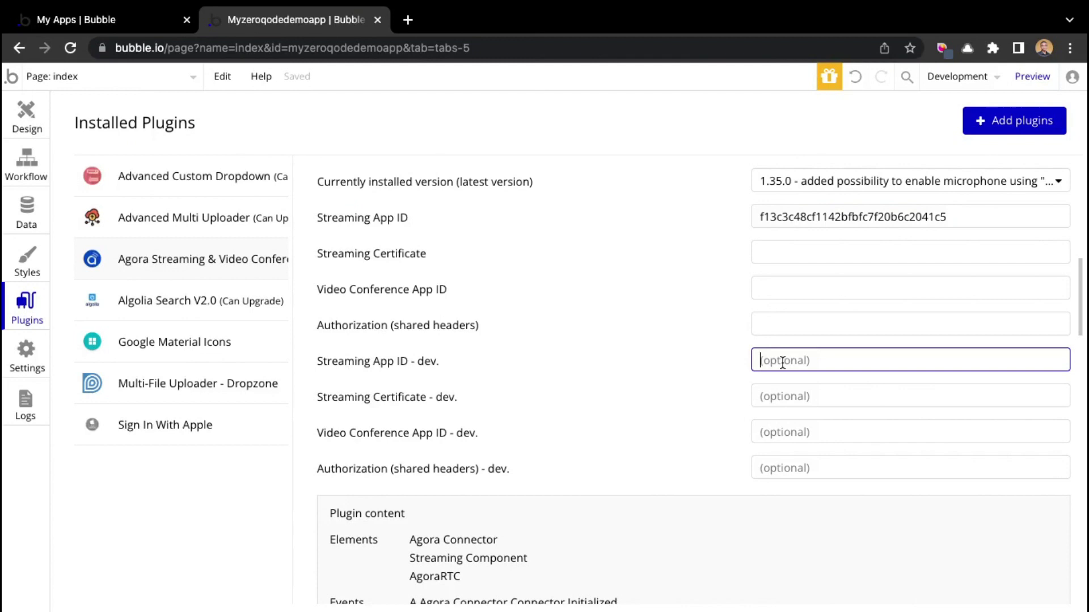
{"action": "key", "text": "ctrl+v"}
{"action": "left_click", "coordinate": [325, 366]}
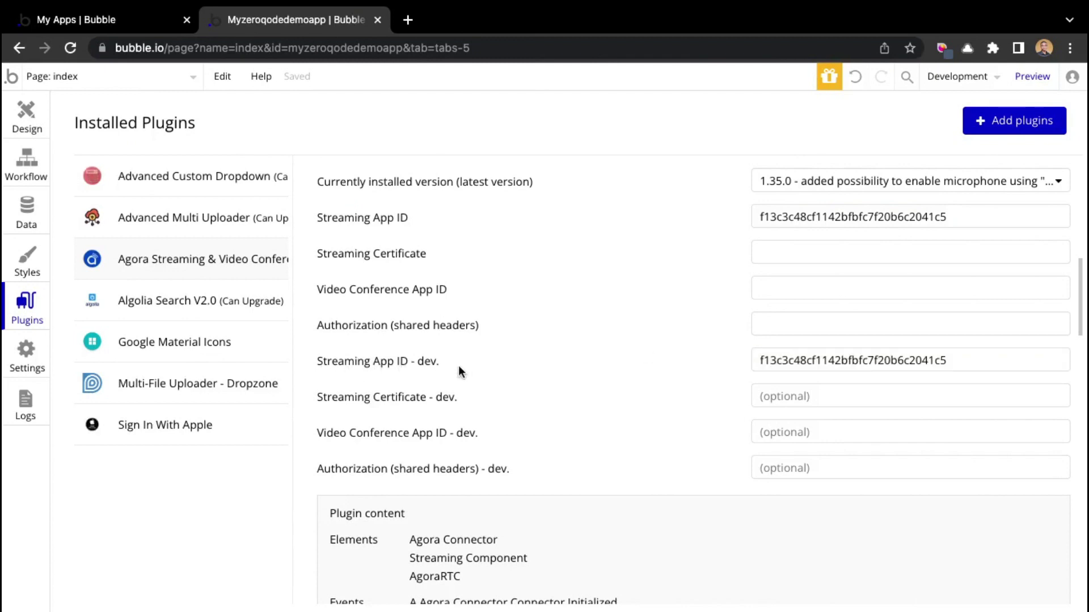
- Copy ZQLab's primary certificate into both Streaming Certificate settings, live and dev
{"action": "key", "text": "alt+Tab"}
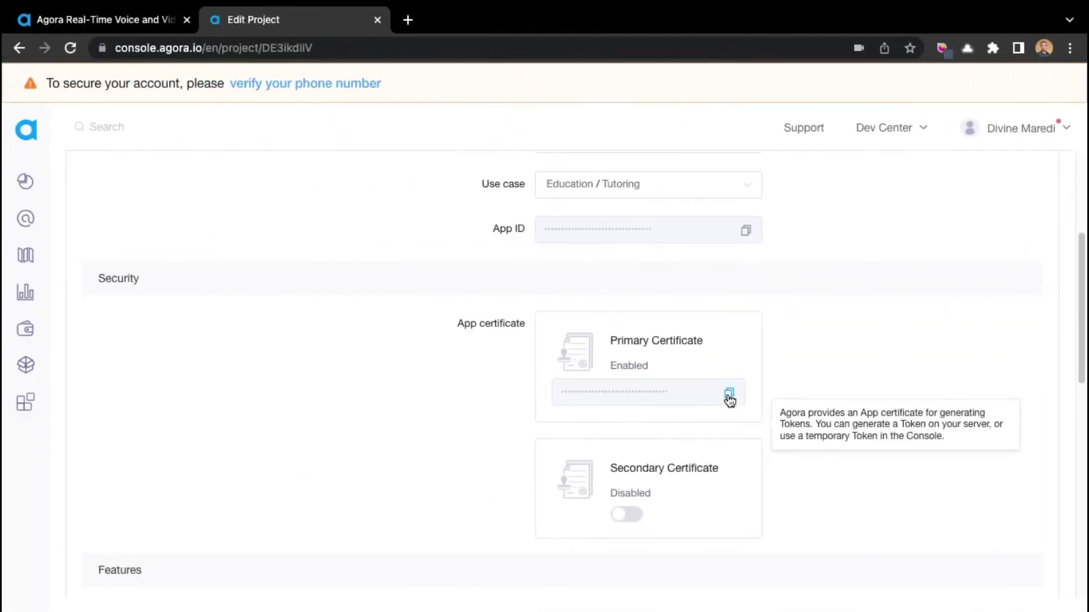
{"action": "left_click", "coordinate": [729, 396]}
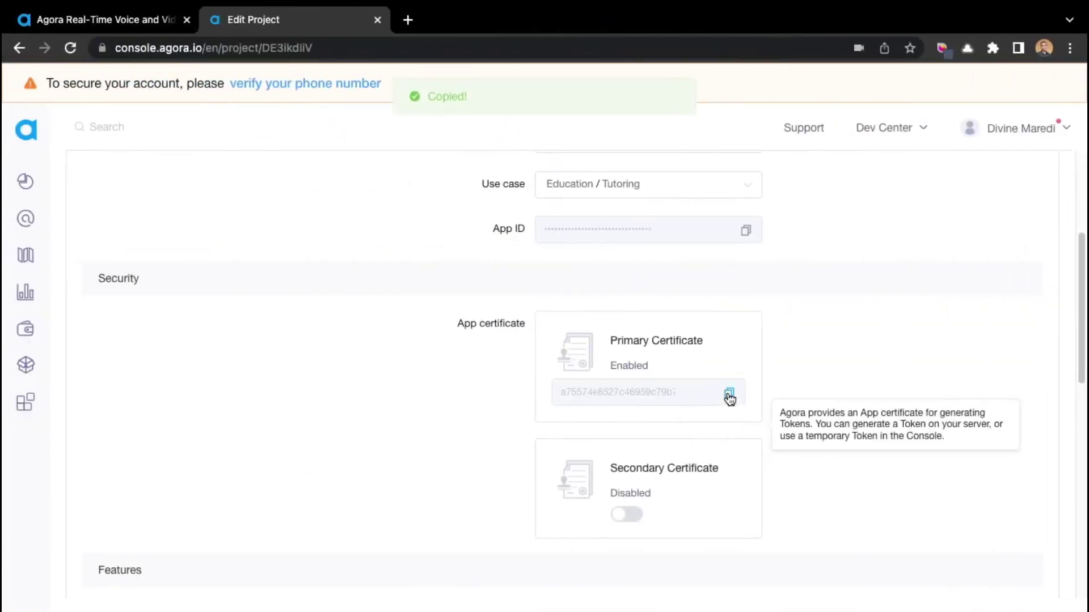
{"action": "key", "text": "ctrl+Right"}
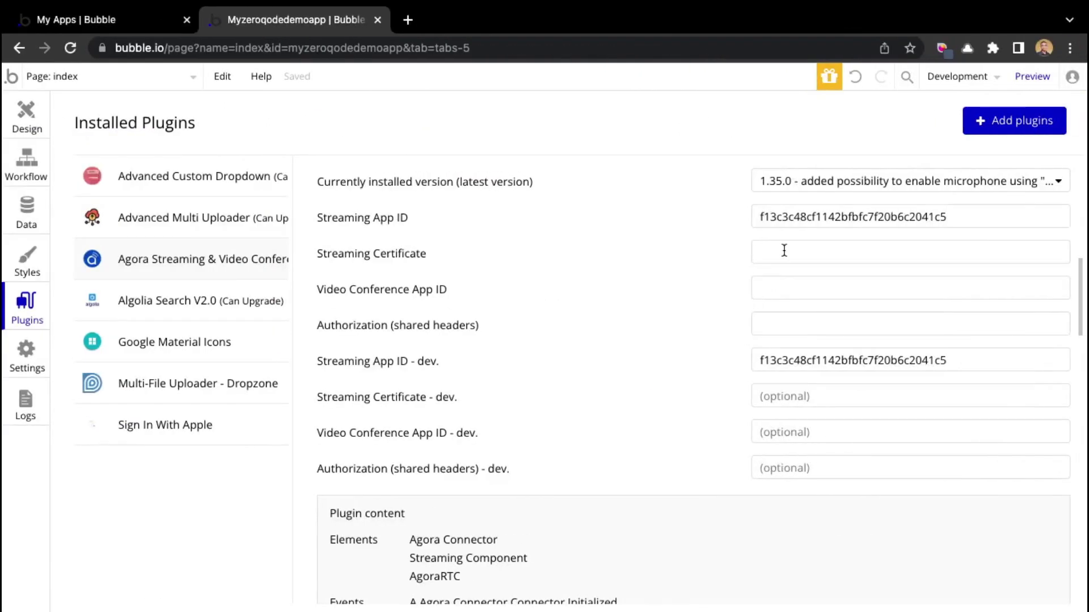
{"action": "left_click", "coordinate": [778, 247]}
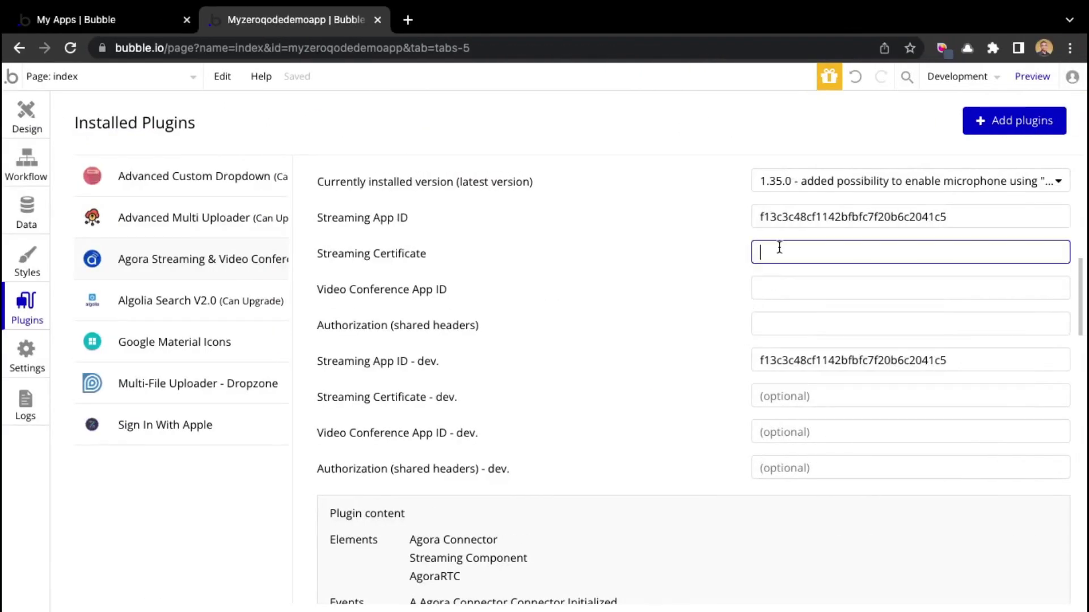
{"action": "key", "text": "ctrl+v"}
{"action": "left_click", "coordinate": [653, 273]}
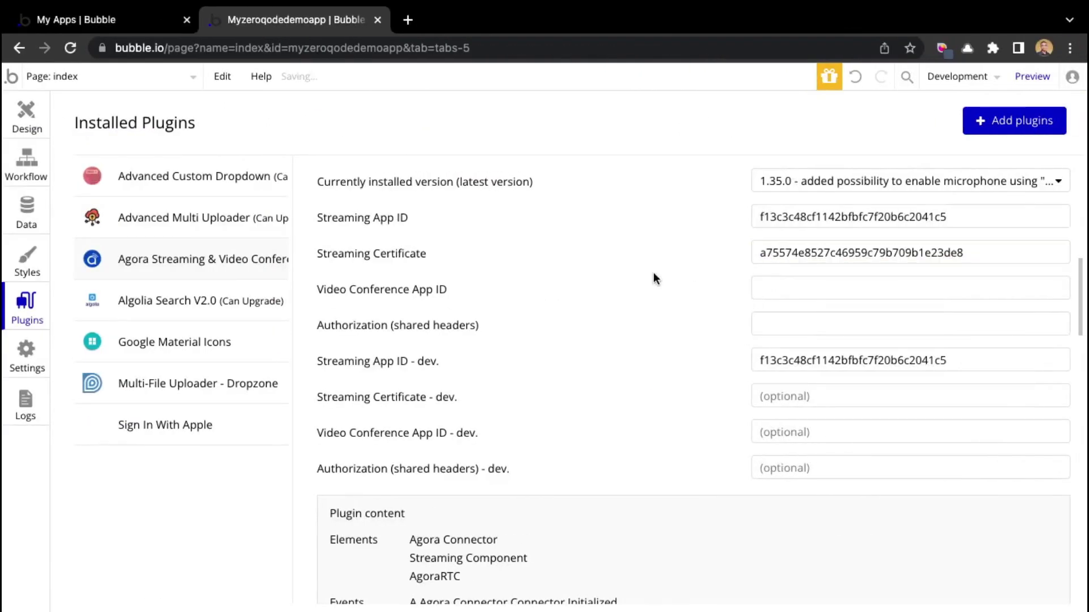
{"action": "left_click", "coordinate": [808, 396]}
{"action": "key", "text": "ctrl+v"}
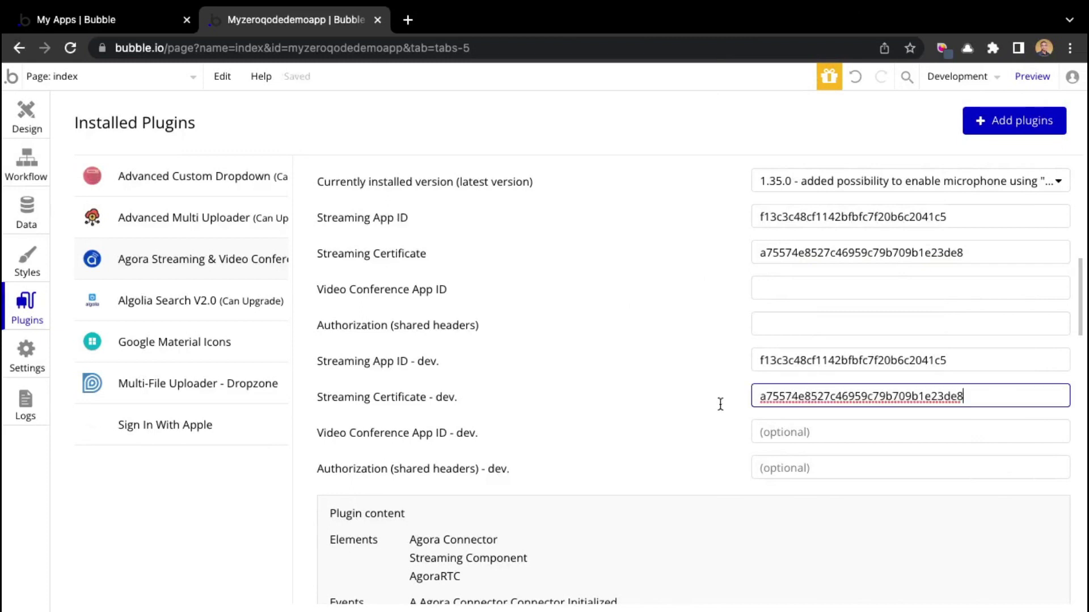
{"action": "left_click", "coordinate": [702, 406]}
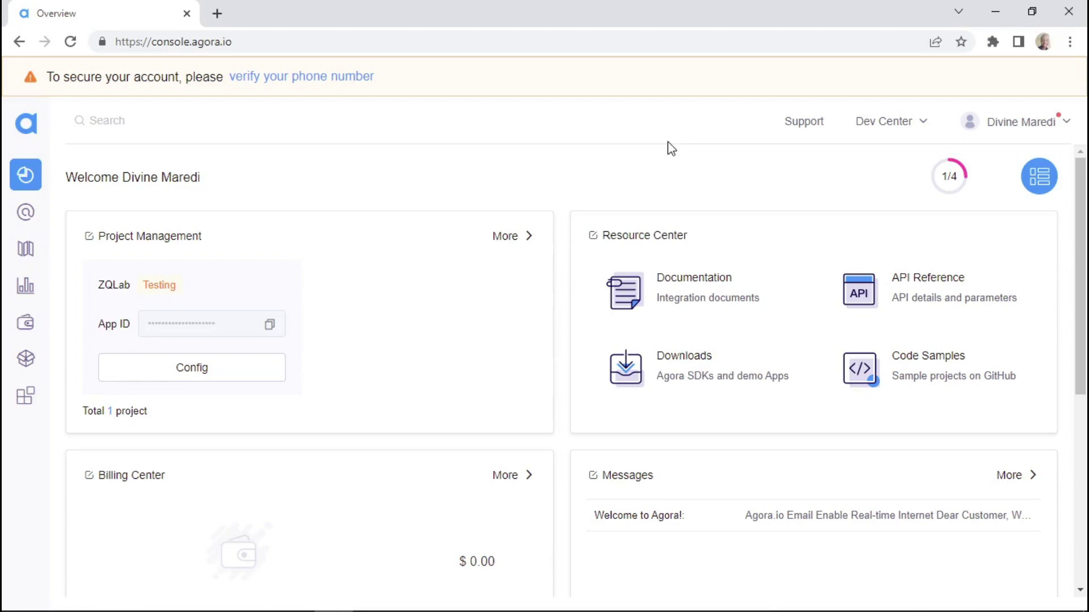
- Create a second Testing-mode project, ZQLab 2, with the Education / Tutoring use case
{"action": "mouse_move", "coordinate": [25, 248]}
{"action": "left_click", "coordinate": [123, 250]}
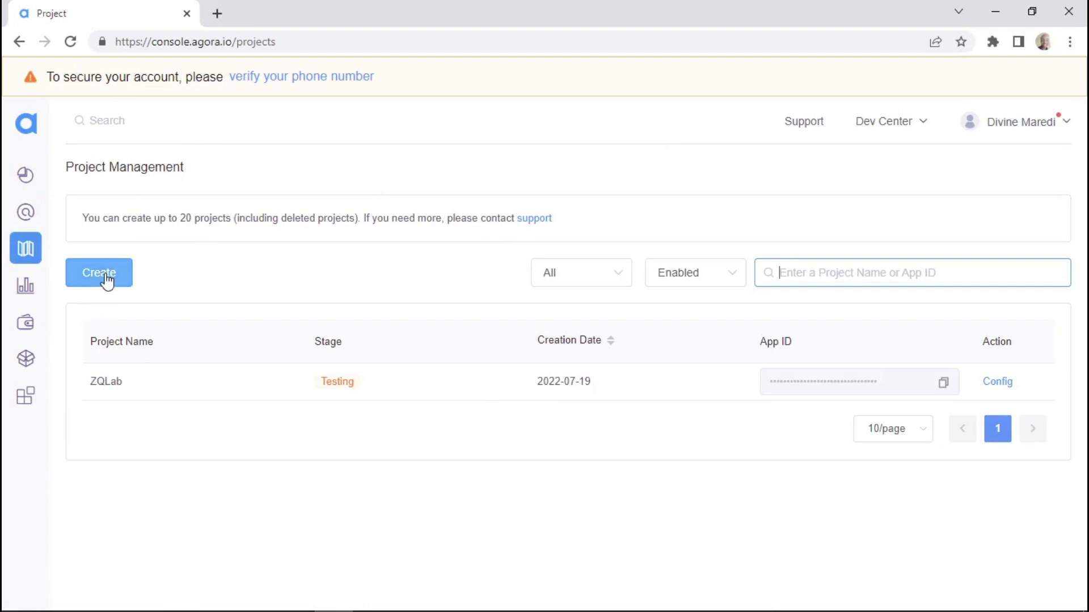
{"action": "left_click", "coordinate": [103, 275]}
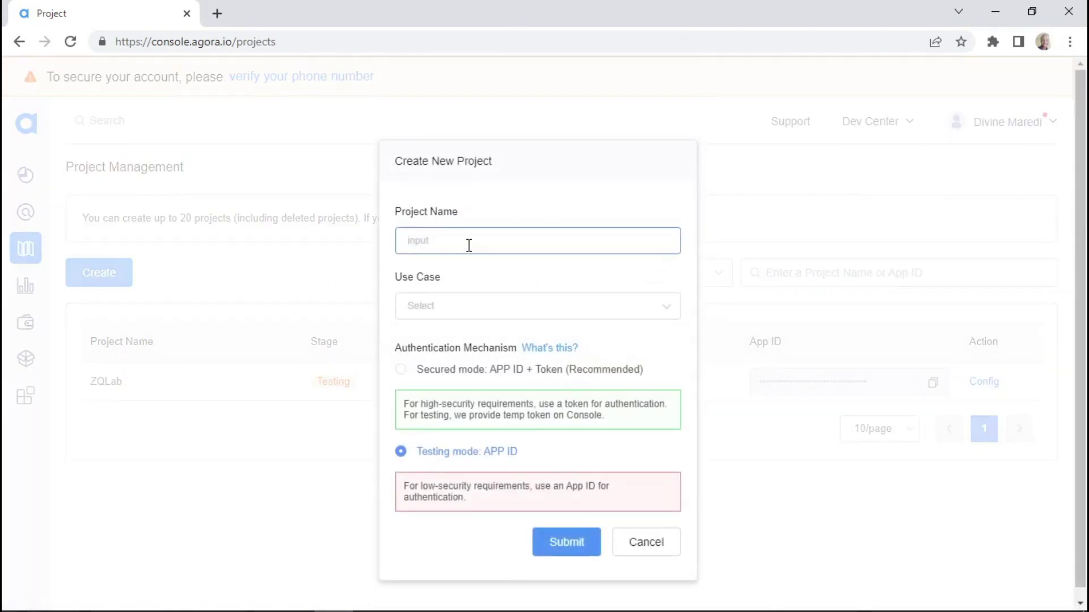
{"action": "type", "text": "ZQL"}
{"action": "type", "text": "ab 2"}
{"action": "left_click", "coordinate": [473, 312]}
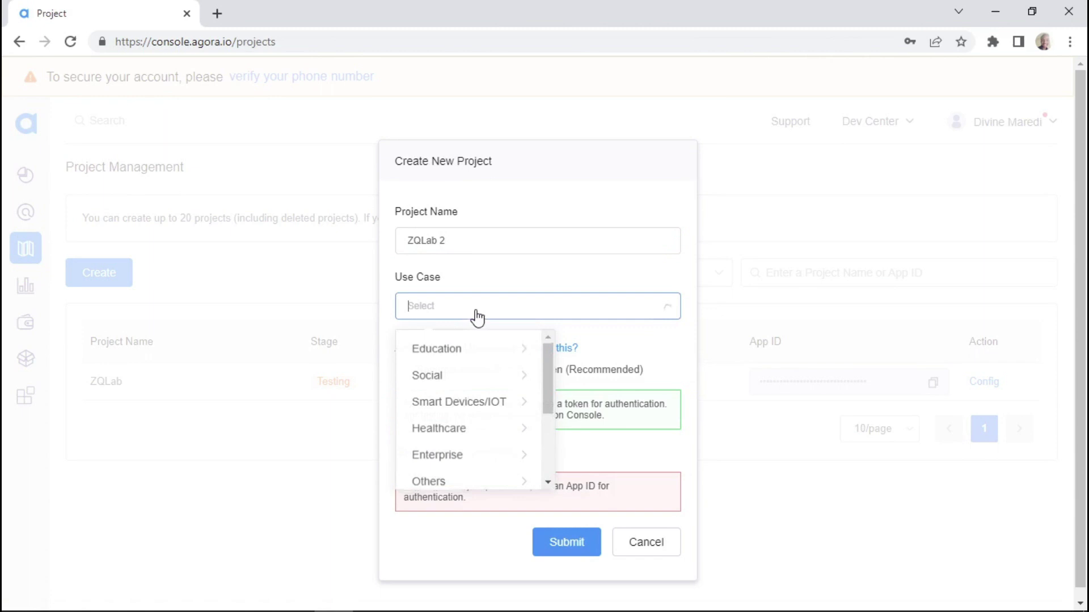
{"action": "mouse_move", "coordinate": [436, 348]}
{"action": "left_click", "coordinate": [651, 352]}
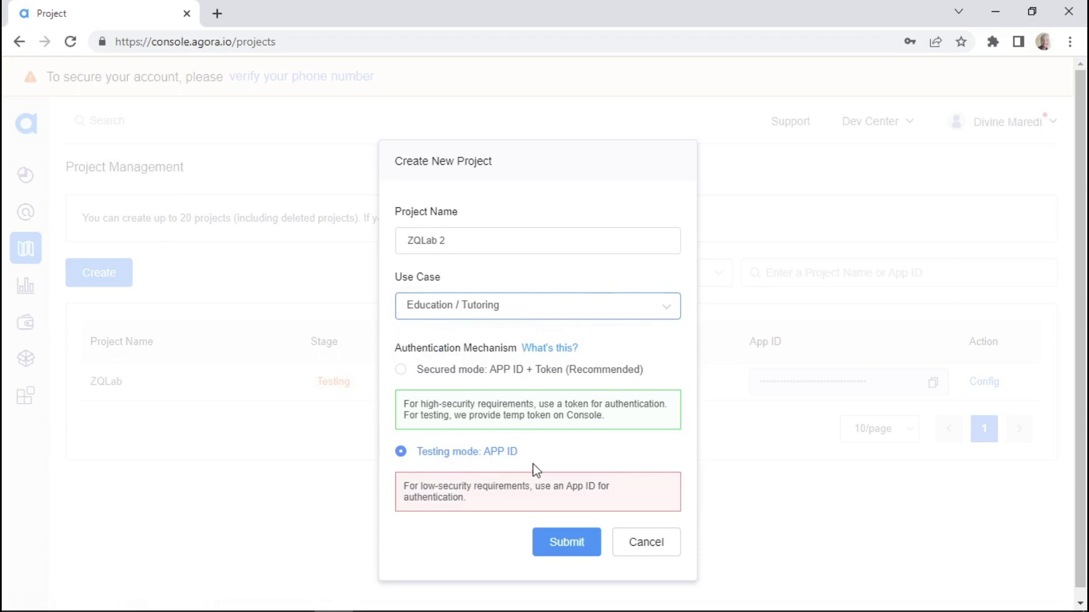
{"action": "left_click", "coordinate": [562, 543]}
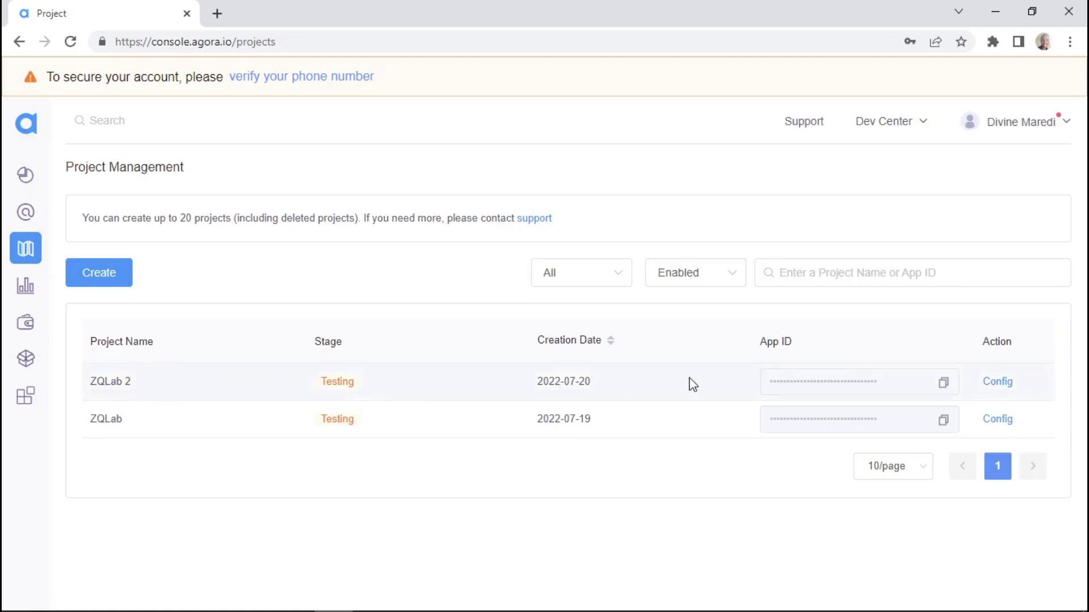
- Copy ZQLab 2's App ID into both Video Conference App ID settings, live and dev
{"action": "left_click", "coordinate": [943, 387]}
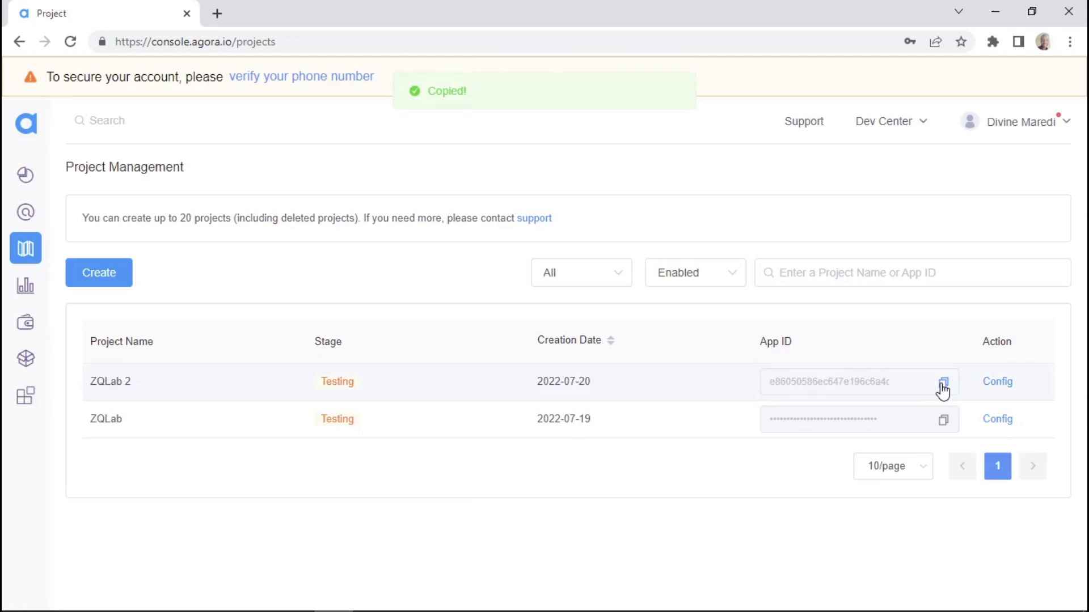
{"action": "key", "text": "alt+Tab"}
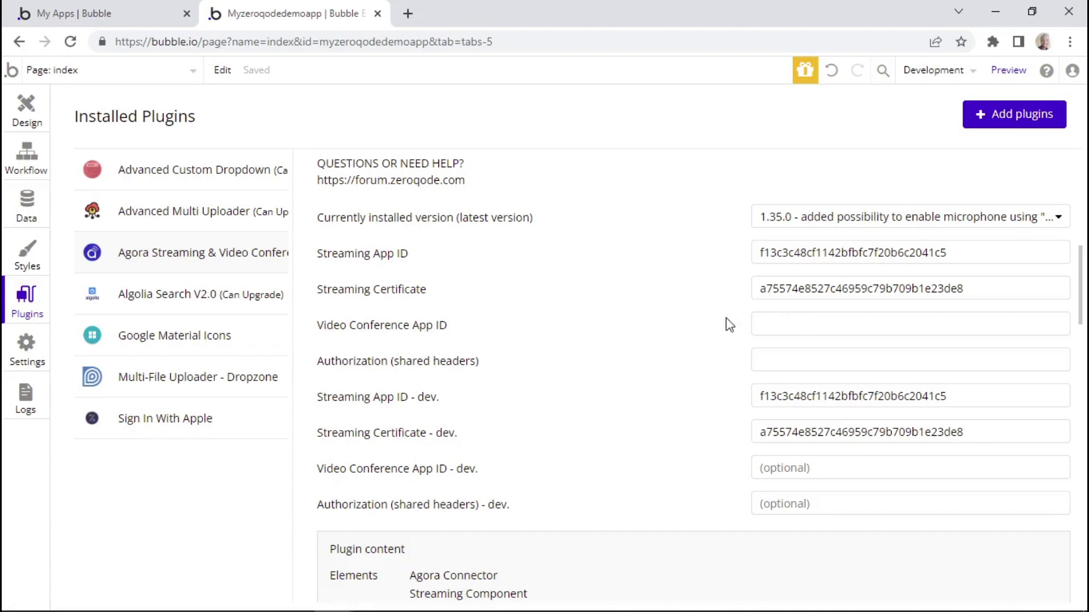
{"action": "left_click", "coordinate": [754, 324]}
{"action": "key", "text": "ctrl+v"}
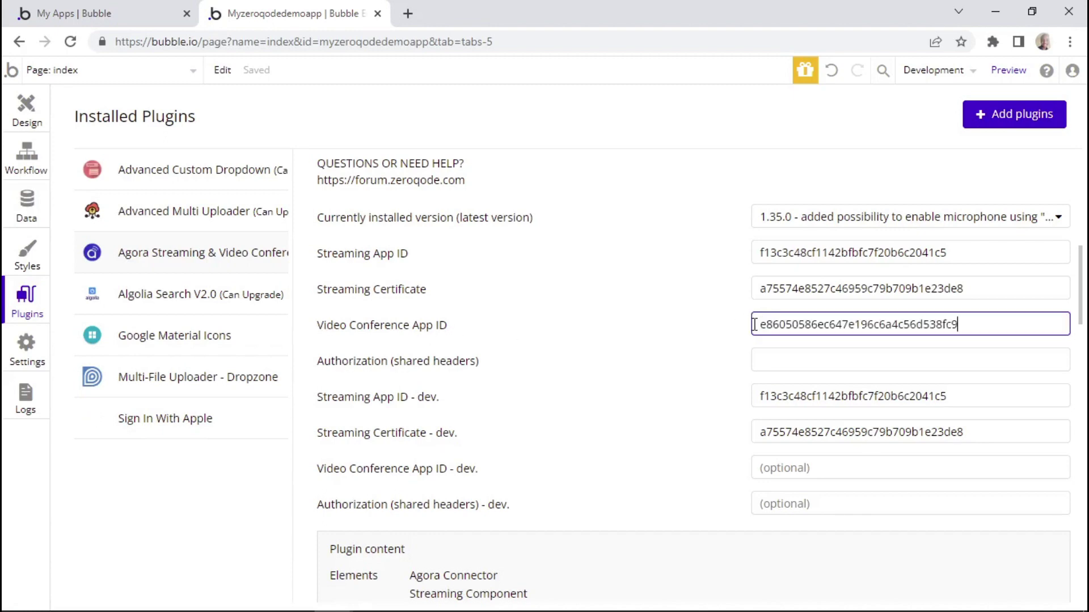
{"action": "left_click", "coordinate": [812, 468]}
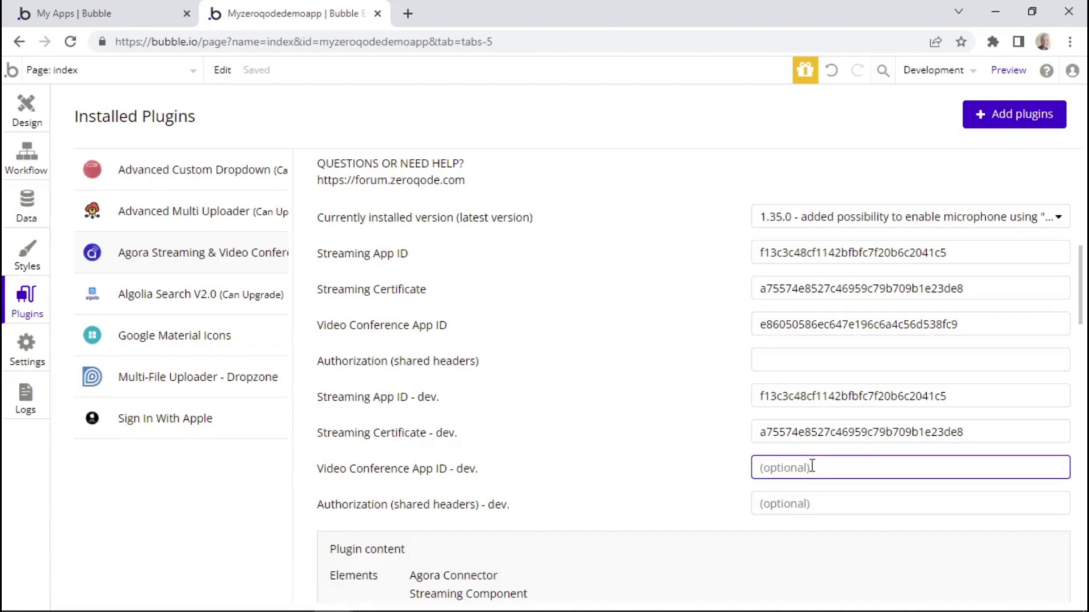
{"action": "key", "text": "ctrl+v"}
{"action": "left_click", "coordinate": [680, 361]}
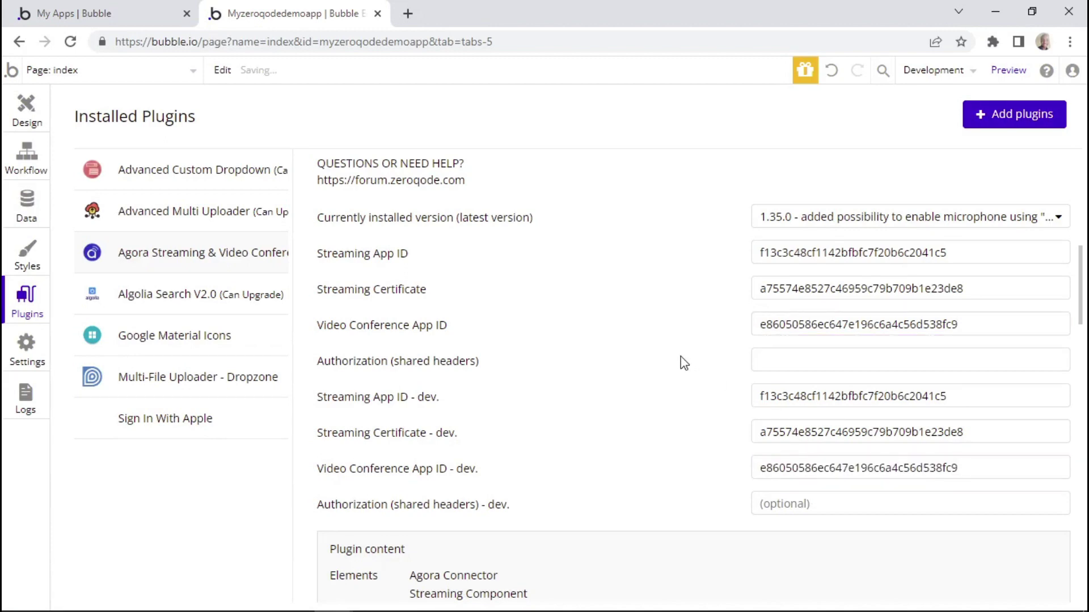